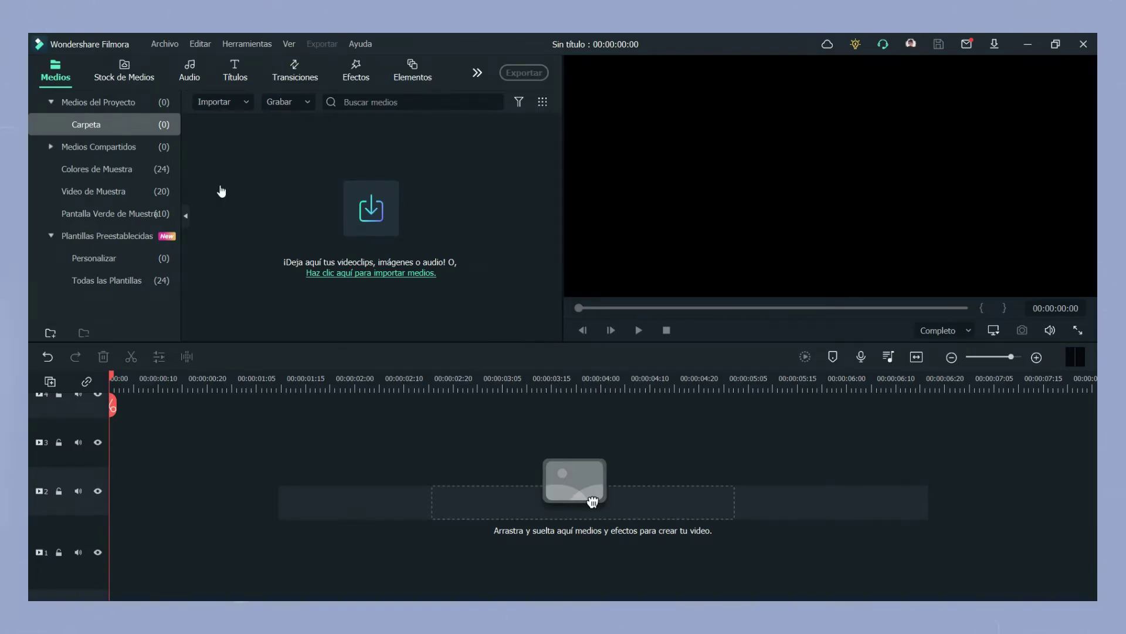
# - Place the Lila sample colour at the start of the timeline on track 3
pyautogui.click(129, 174)
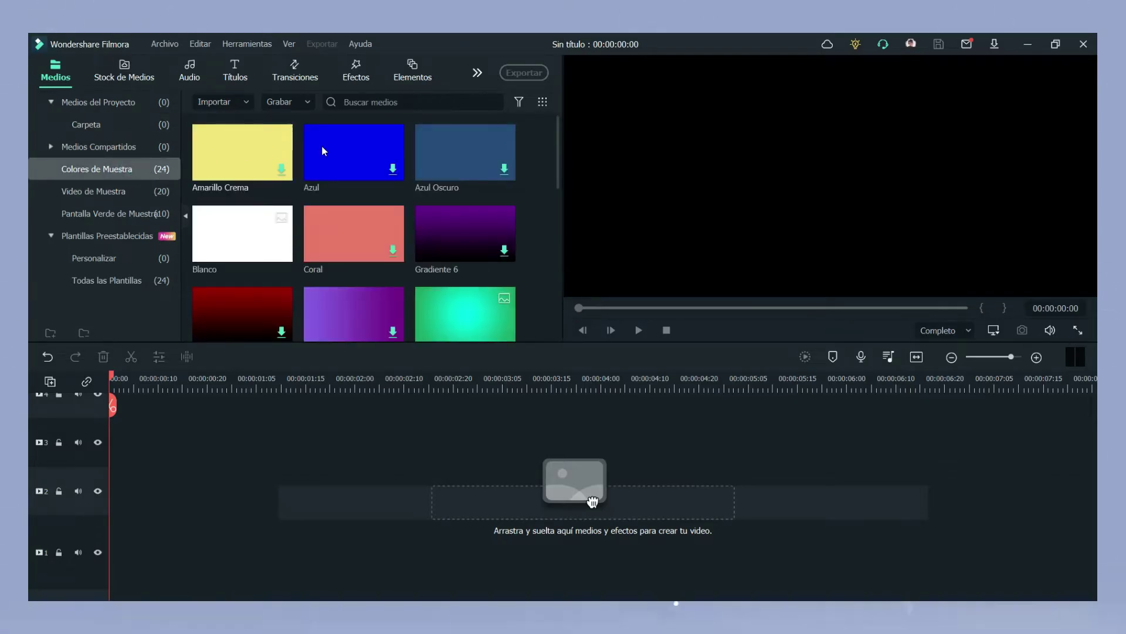
pyautogui.moveTo(555, 131); pyautogui.dragTo(557, 233)
pyautogui.moveTo(461, 167)
pyautogui.moveTo(593, 502); pyautogui.dragTo(111, 515)
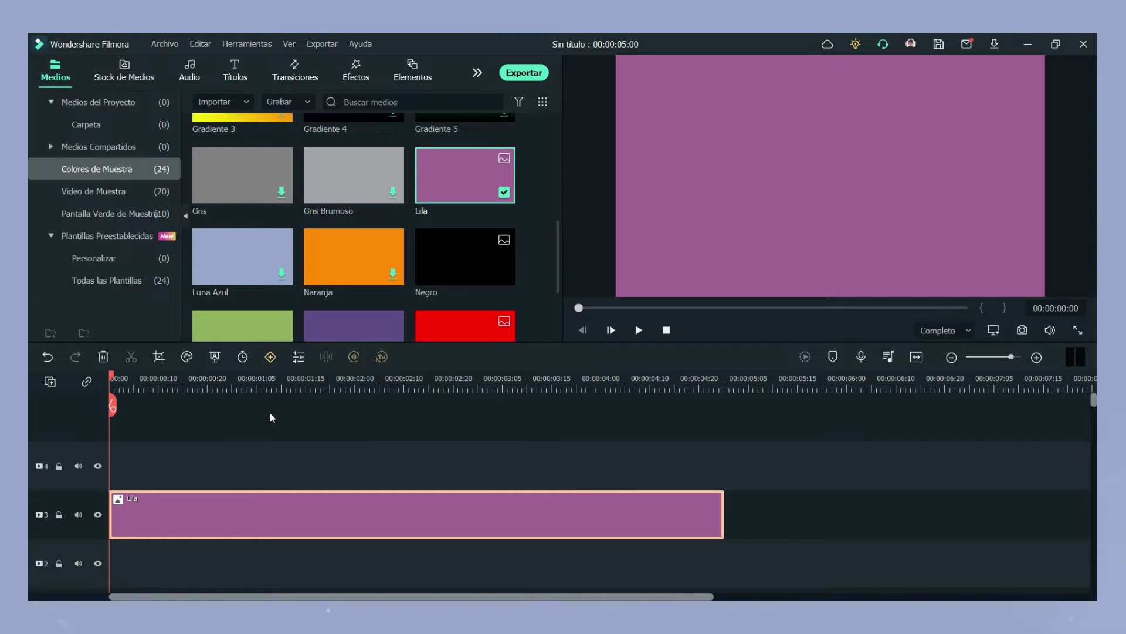
# - Add the Título Predeterminado title at the start of track 4, directly above the Lila clip
pyautogui.click(233, 67)
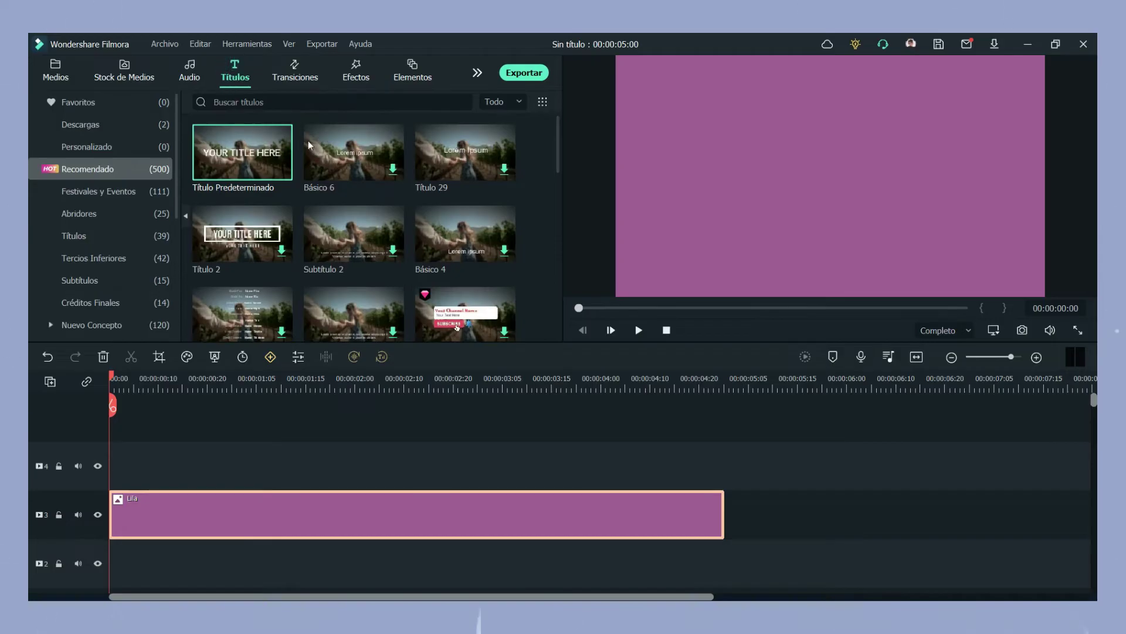
pyautogui.moveTo(555, 138)
pyautogui.mouseDown()
pyautogui.moveTo(555, 169)
pyautogui.moveTo(555, 135)
pyautogui.mouseUp()
pyautogui.moveTo(239, 156); pyautogui.dragTo(100, 466)
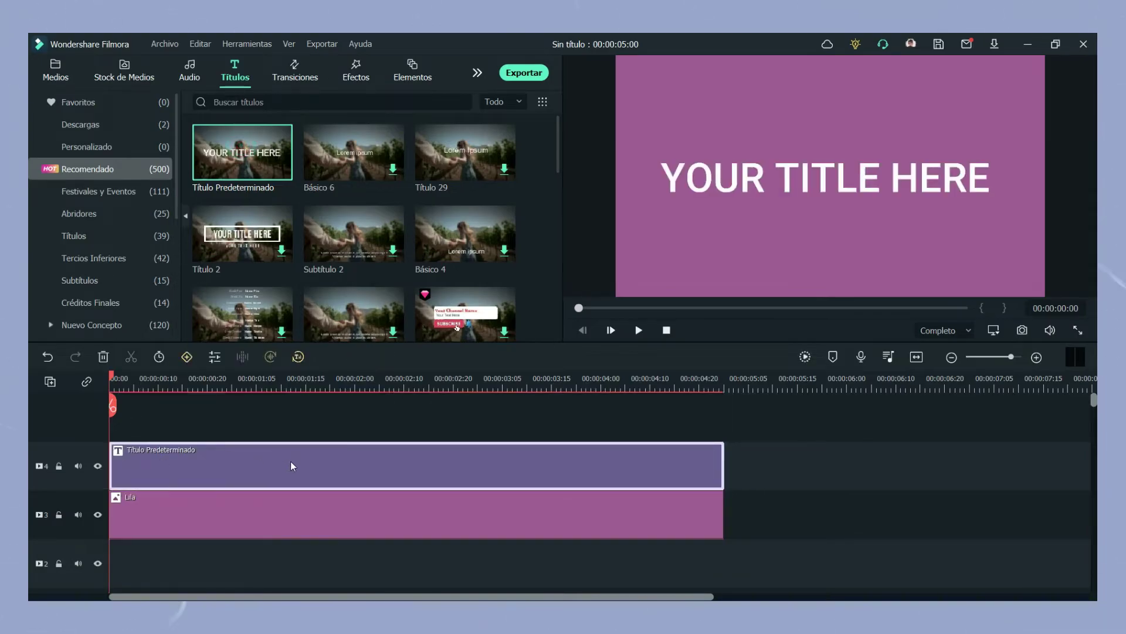
# - Replace the title's text with "TEXTO DE PRUEBA" on two lines and centre-align it
pyautogui.doubleClick(205, 455)
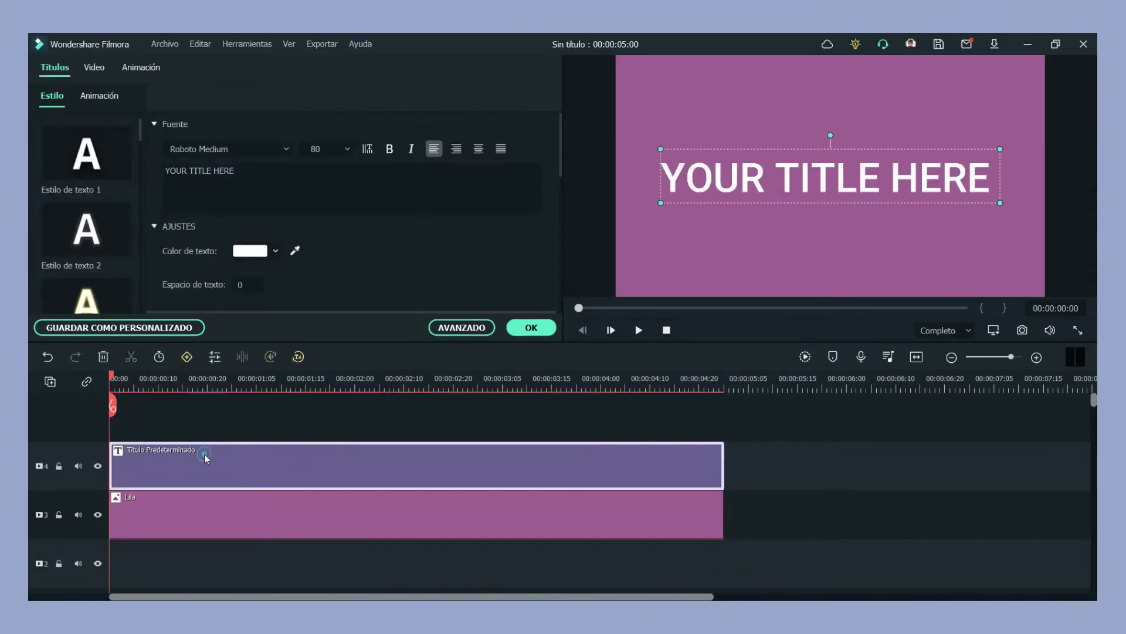
pyautogui.click(302, 180)
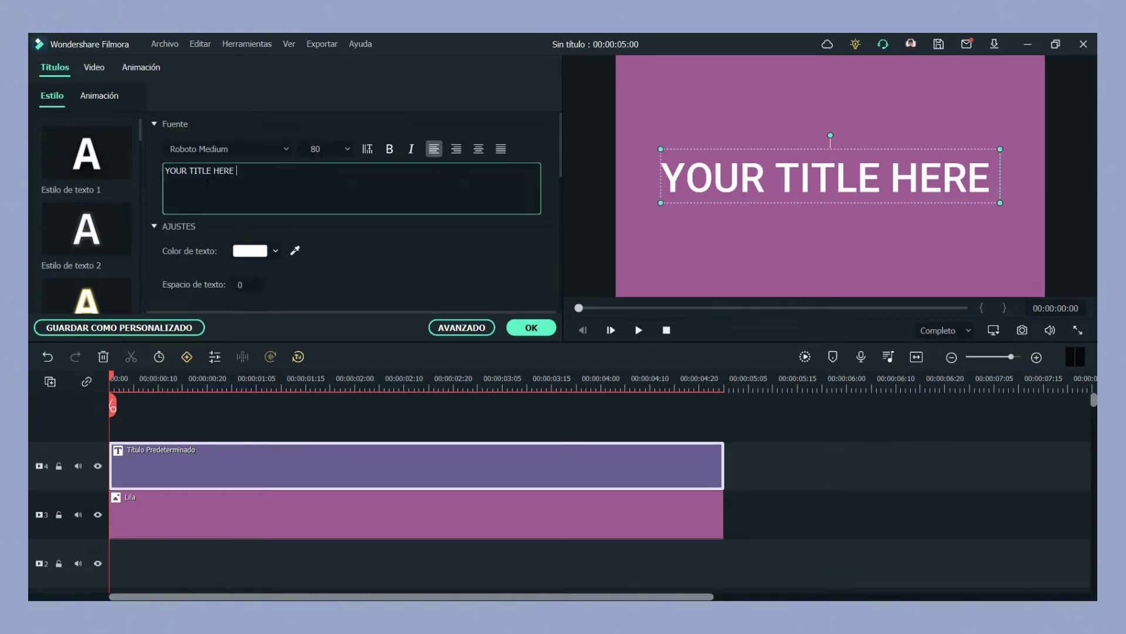
pyautogui.moveTo(237, 171); pyautogui.dragTo(176, 170)
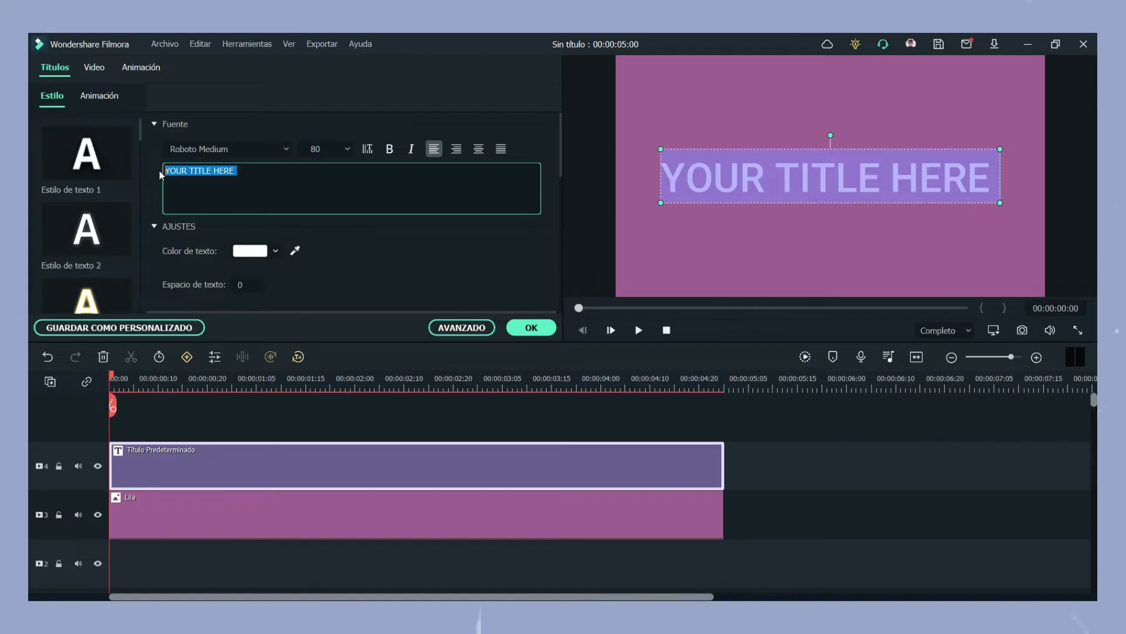
pyautogui.press('BackSpace')
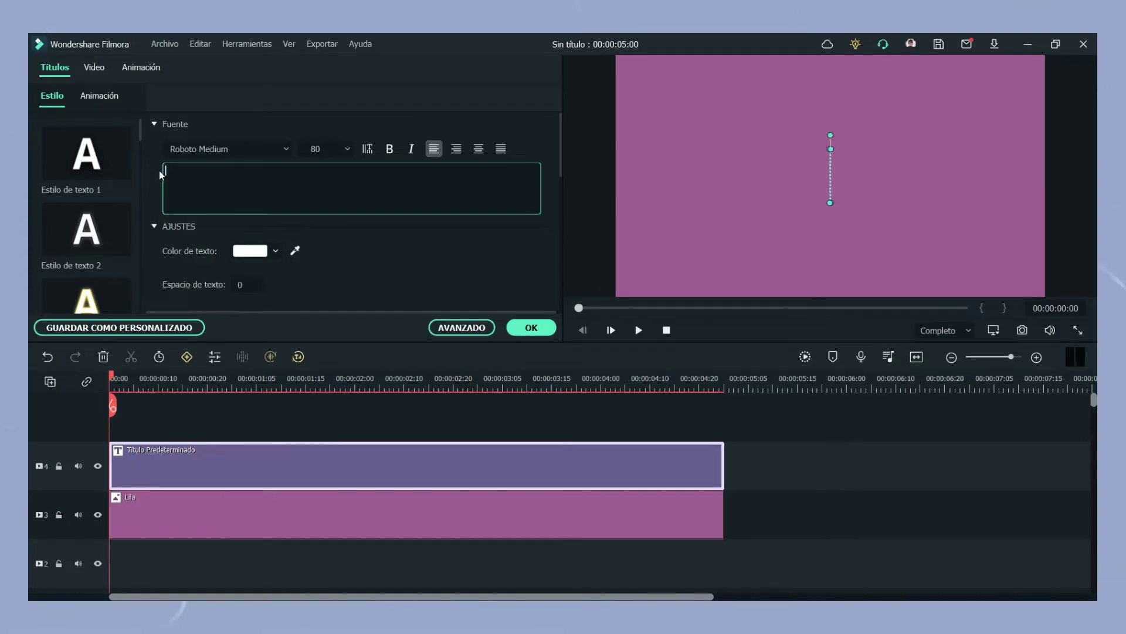
pyautogui.write('TEXTO DE PRUEBA')
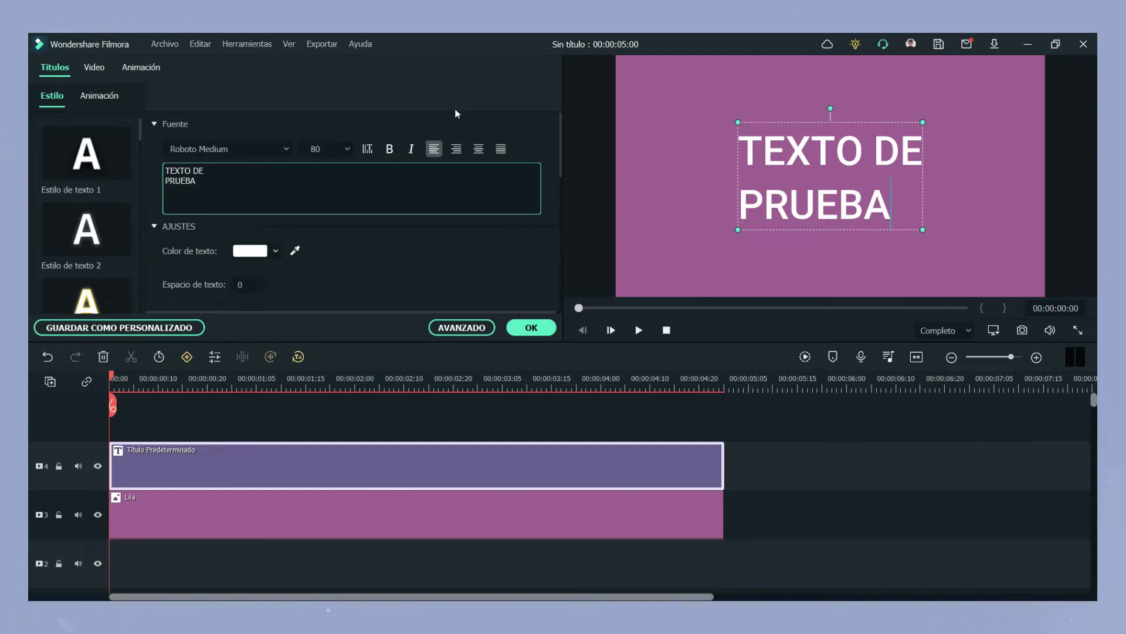
pyautogui.click(488, 150)
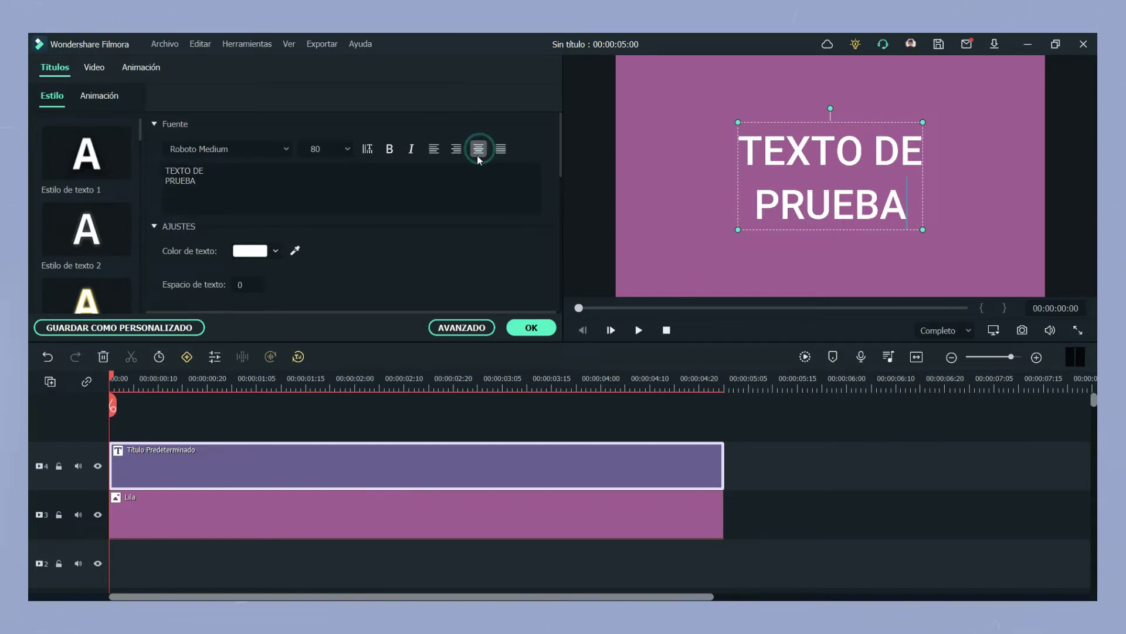
# - Change the title's font to MADESoulmaze-Italic in the advanced text editor
pyautogui.click(464, 330)
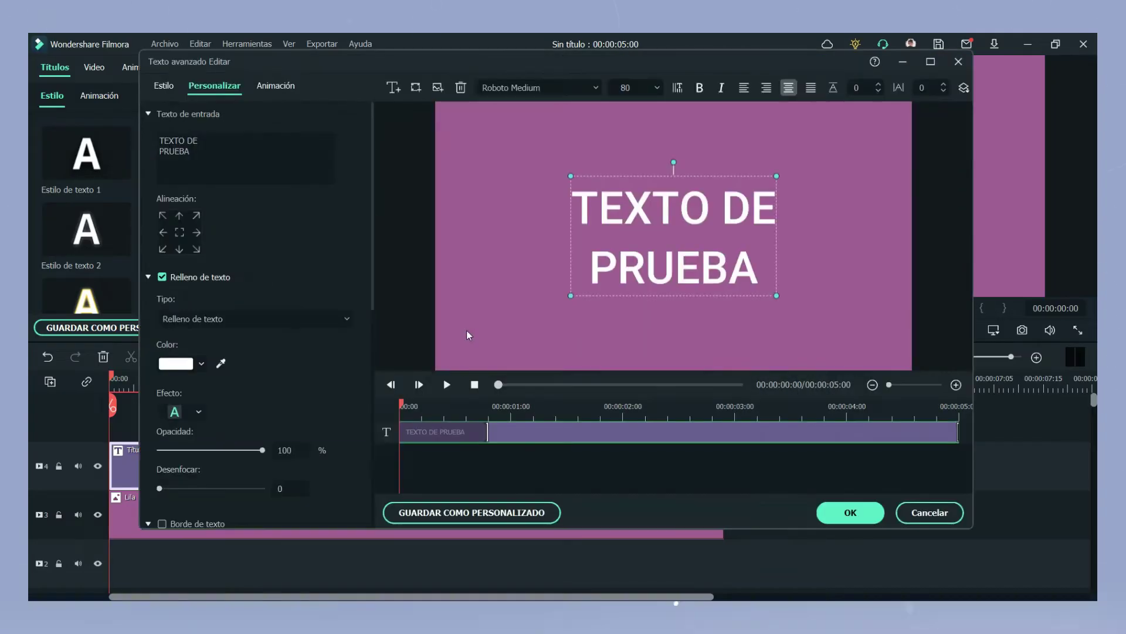
pyautogui.click(595, 88)
pyautogui.scroll(10, 582, 149)
pyautogui.scroll(15, 582, 149)
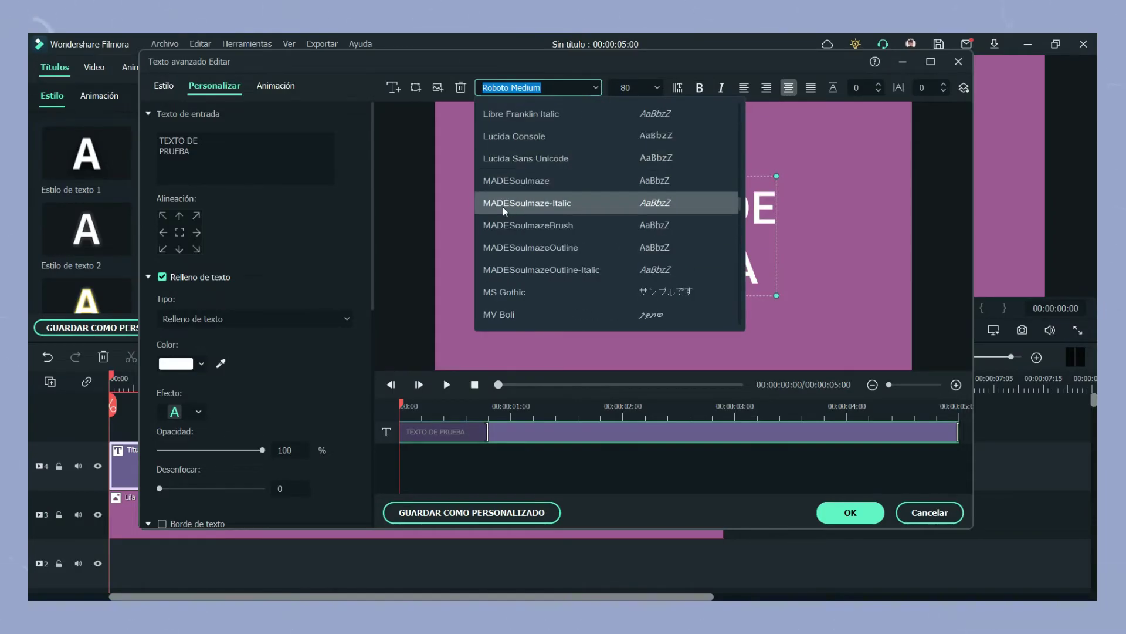
pyautogui.click(536, 206)
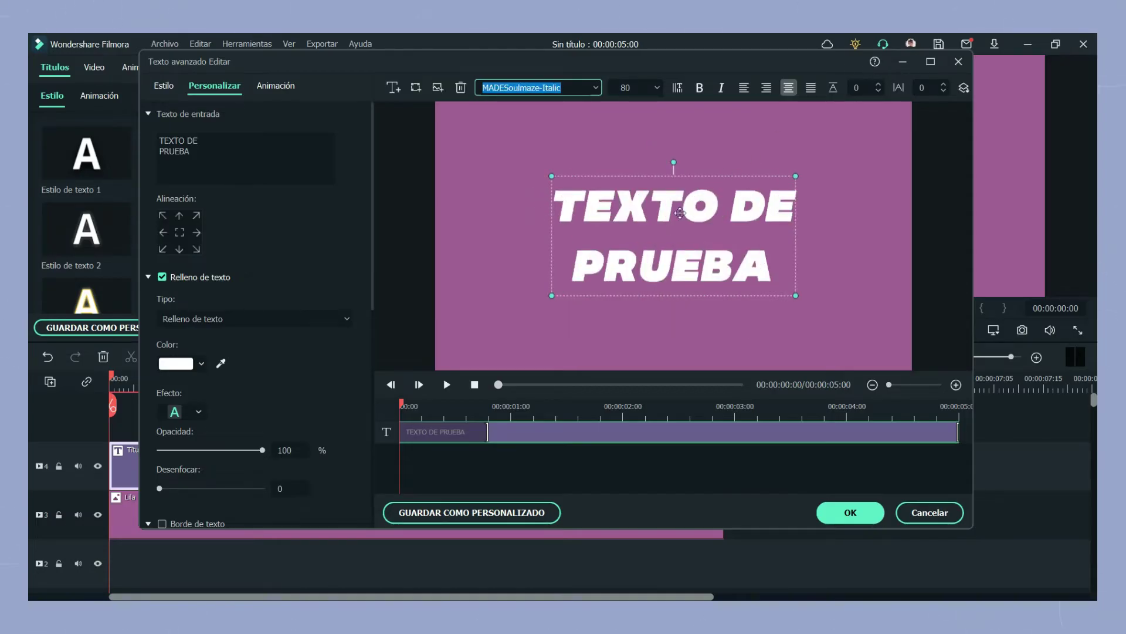
pyautogui.click(726, 194)
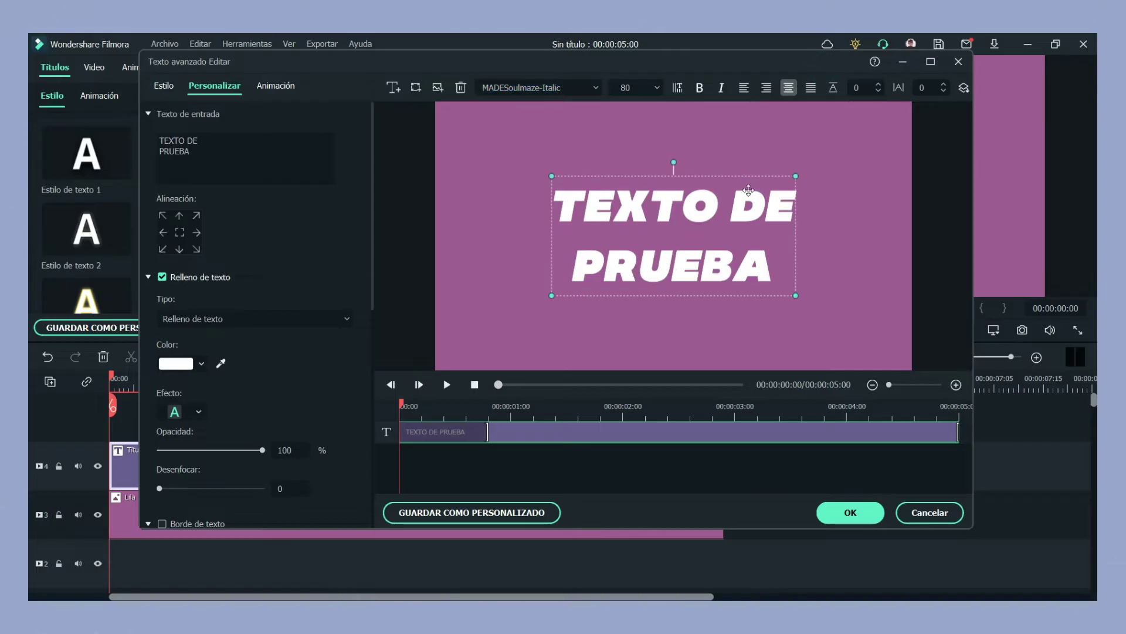
# - Reduce the line spacing of the two-line title to -35
pyautogui.click(878, 92)
pyautogui.click(879, 92)
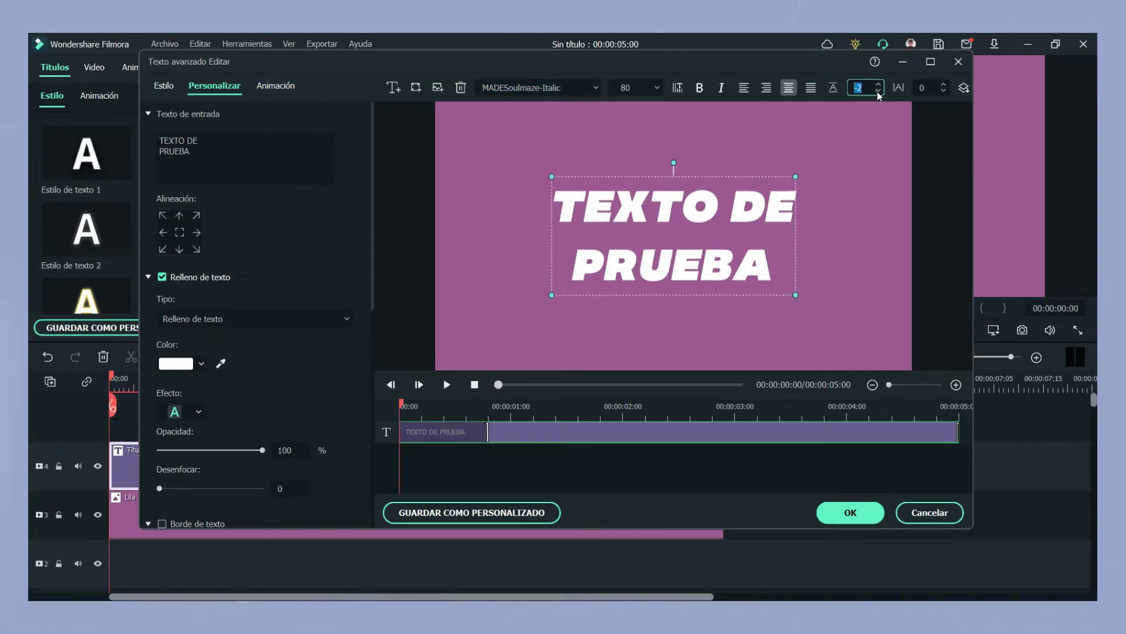
pyautogui.click(878, 91)
pyautogui.click(879, 91)
pyautogui.click(879, 92)
pyautogui.click(878, 91)
pyautogui.click(878, 92)
pyautogui.click(879, 92)
pyautogui.click(878, 92)
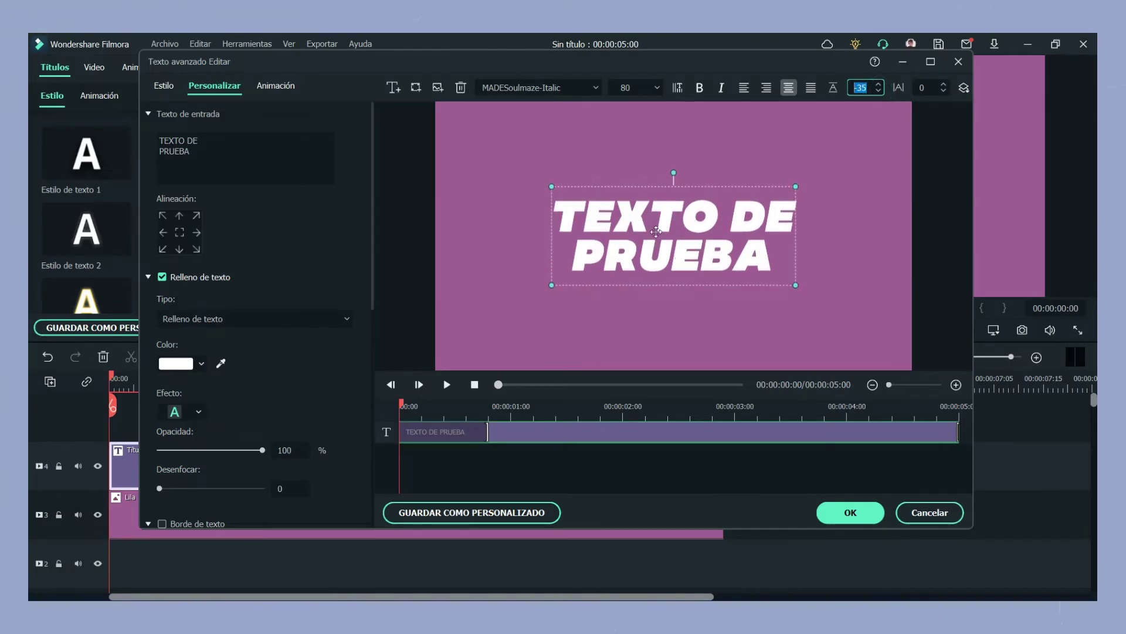
# - Set the title's text fill colour to light lavender
pyautogui.click(185, 367)
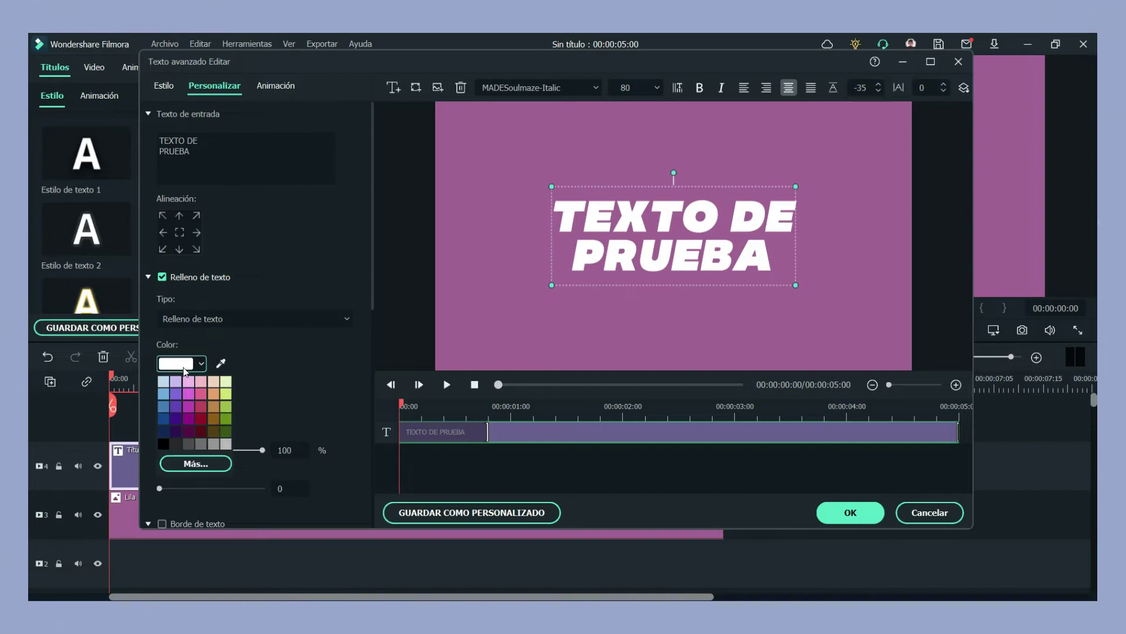
pyautogui.click(176, 382)
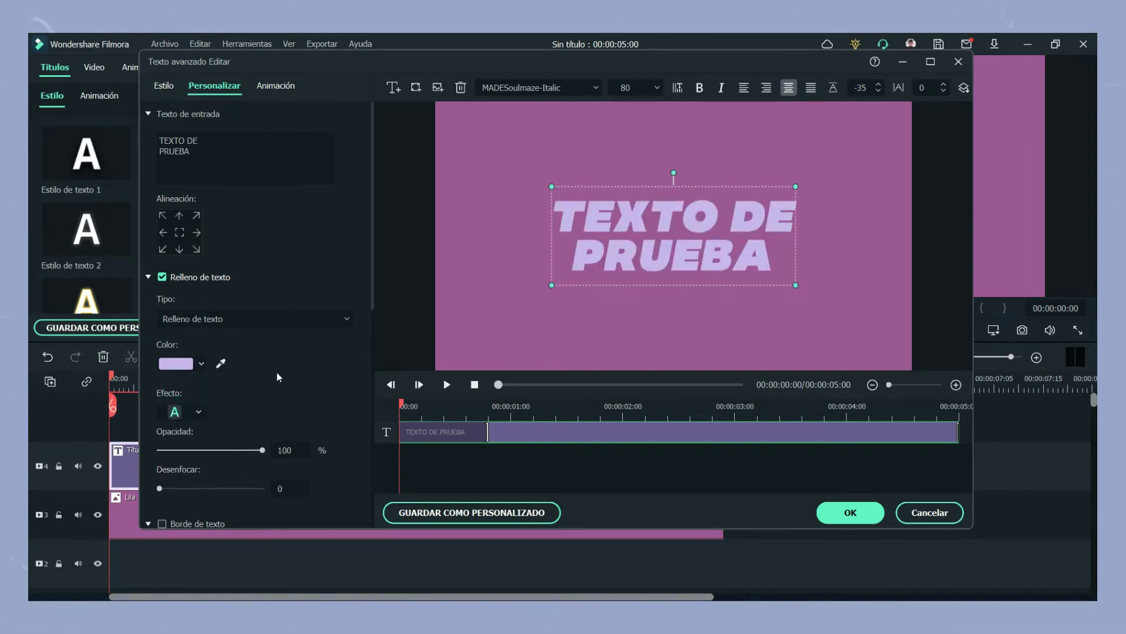
pyautogui.scroll(-1, 261, 379)
pyautogui.scroll(-1, 270, 304)
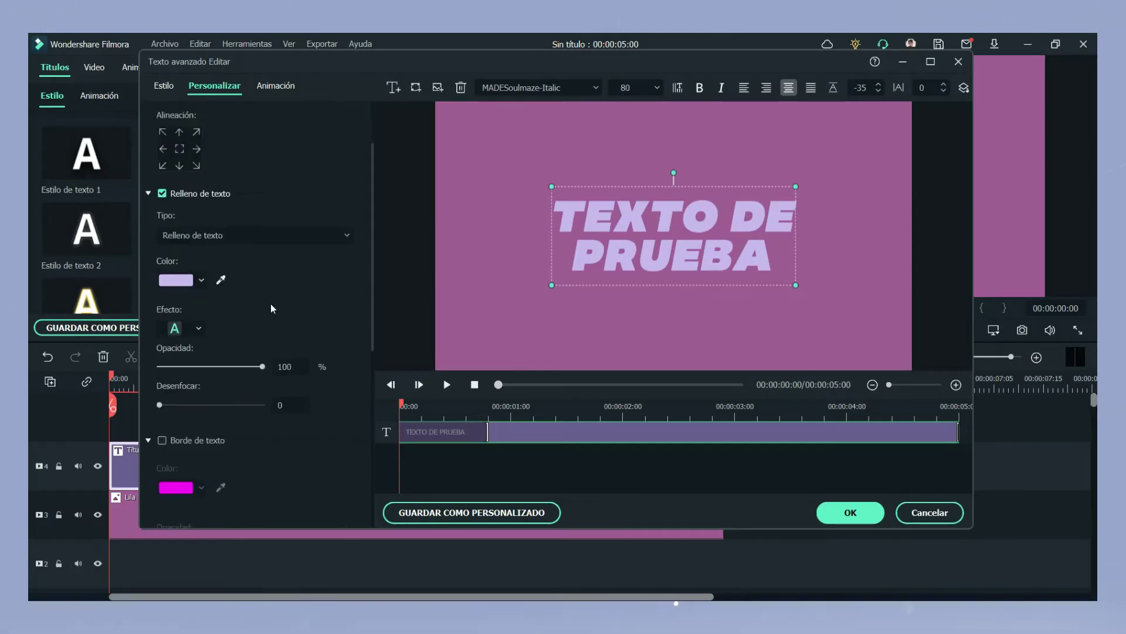
pyautogui.scroll(-3, 246, 381)
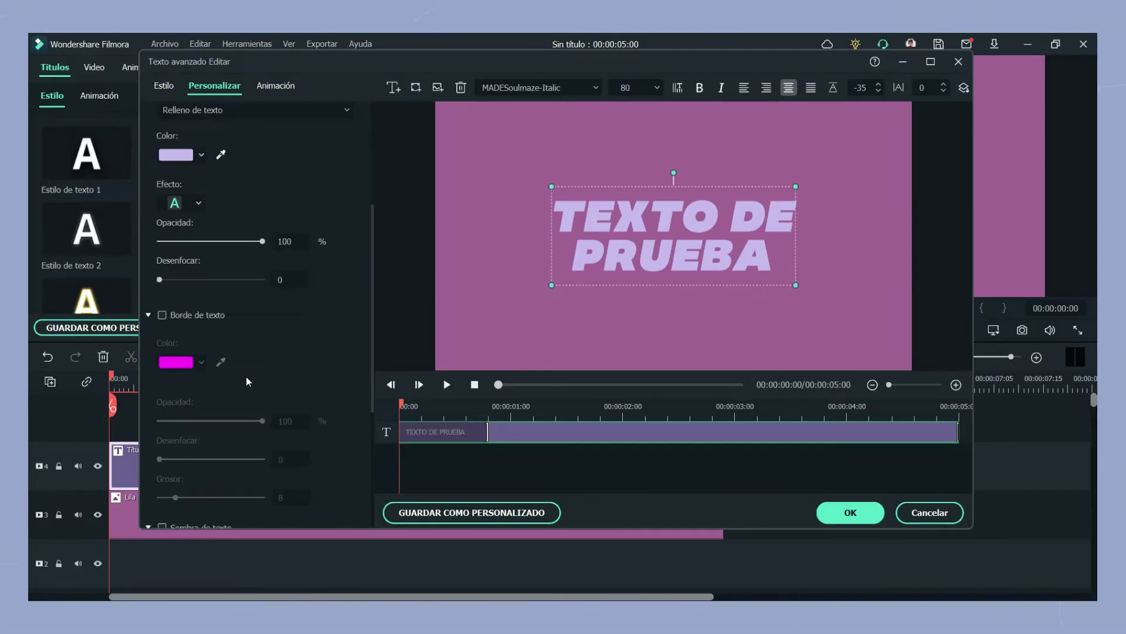
# - Apply the Mecanografía animation to the title and accept the text edits
pyautogui.click(282, 87)
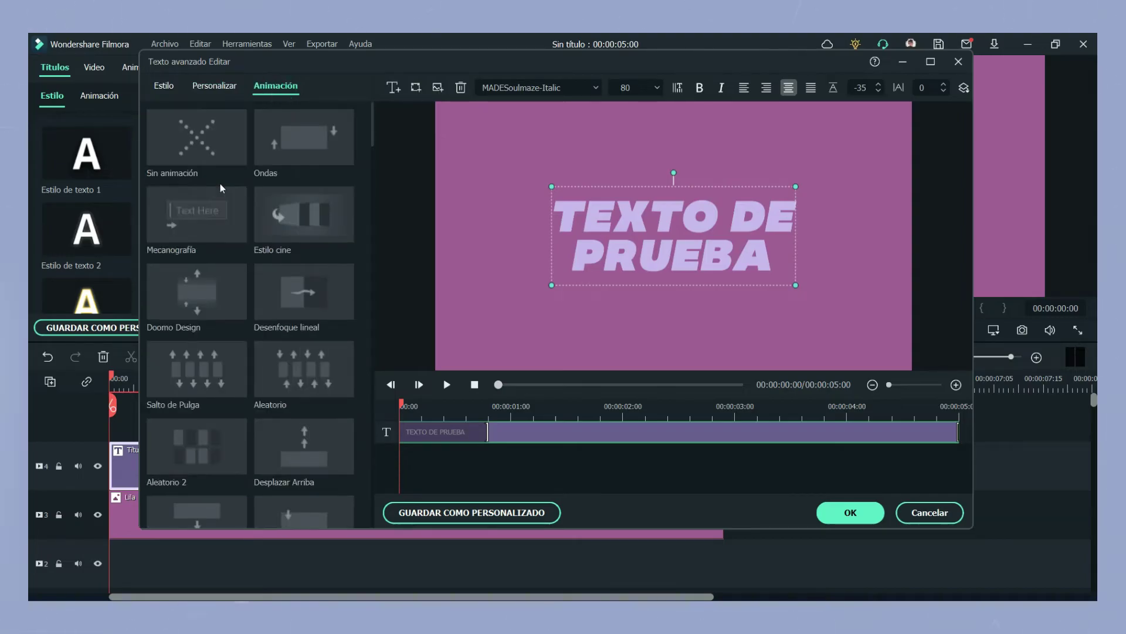
pyautogui.doubleClick(184, 234)
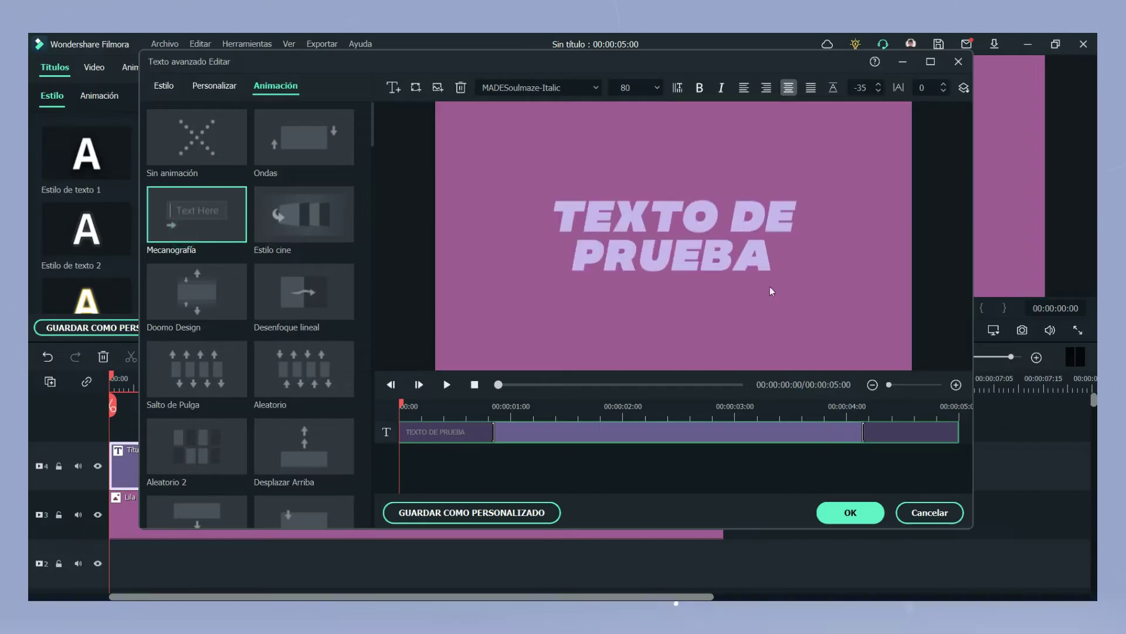
pyautogui.click(861, 516)
pyautogui.click(532, 328)
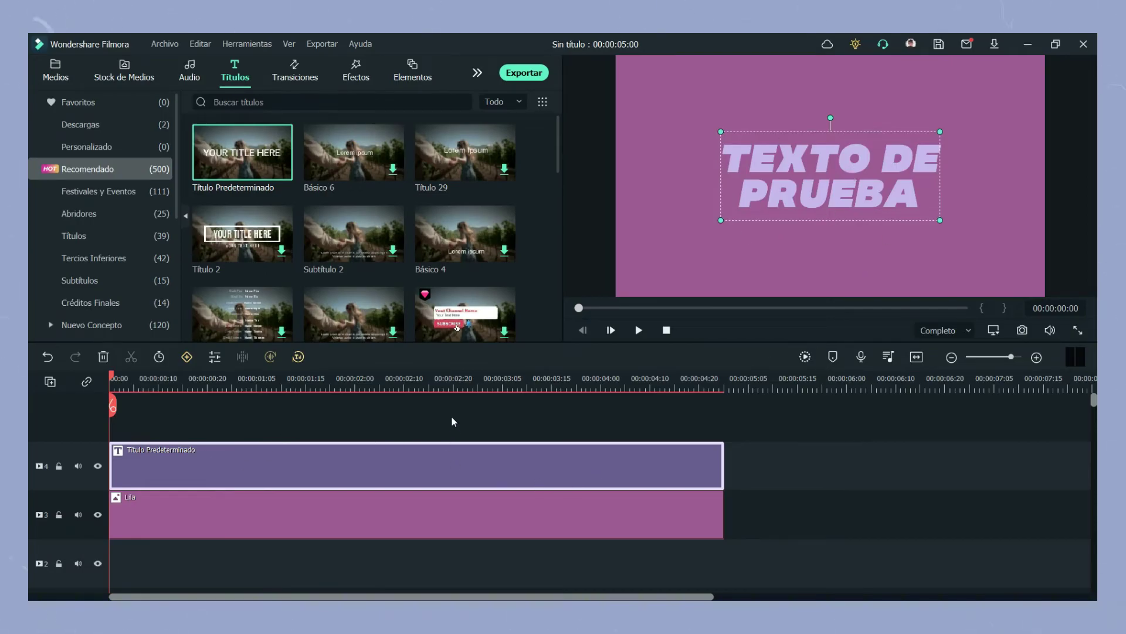
# - Search the effects for "AGUA" and place the Agua effect above the title at the start of the timeline
pyautogui.click(358, 75)
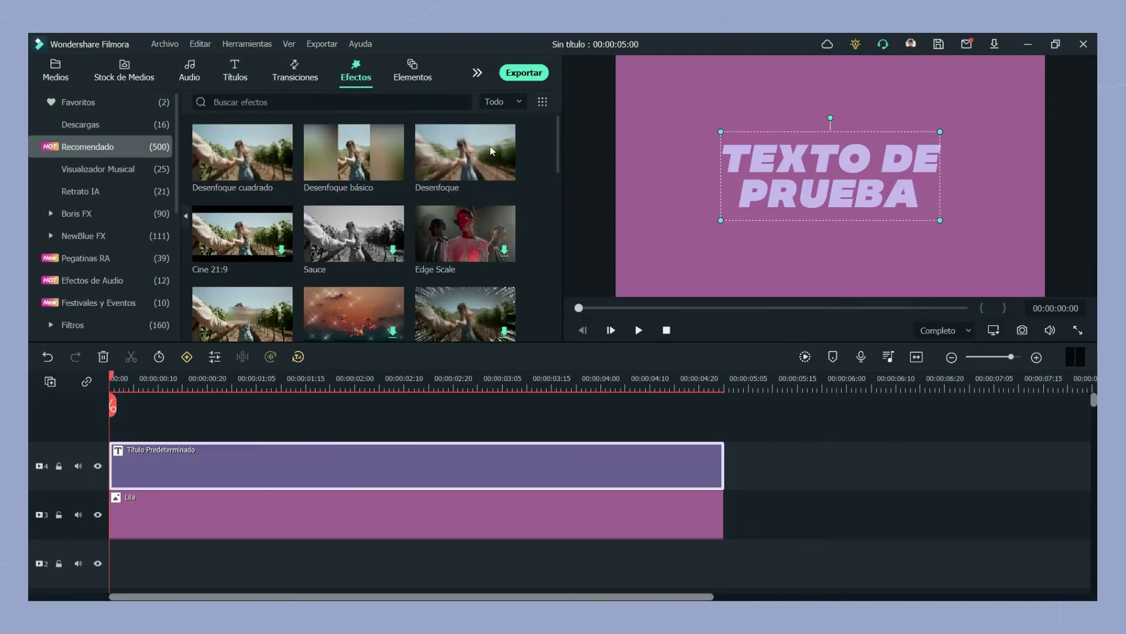
pyautogui.click(350, 102)
pyautogui.write('AGUA')
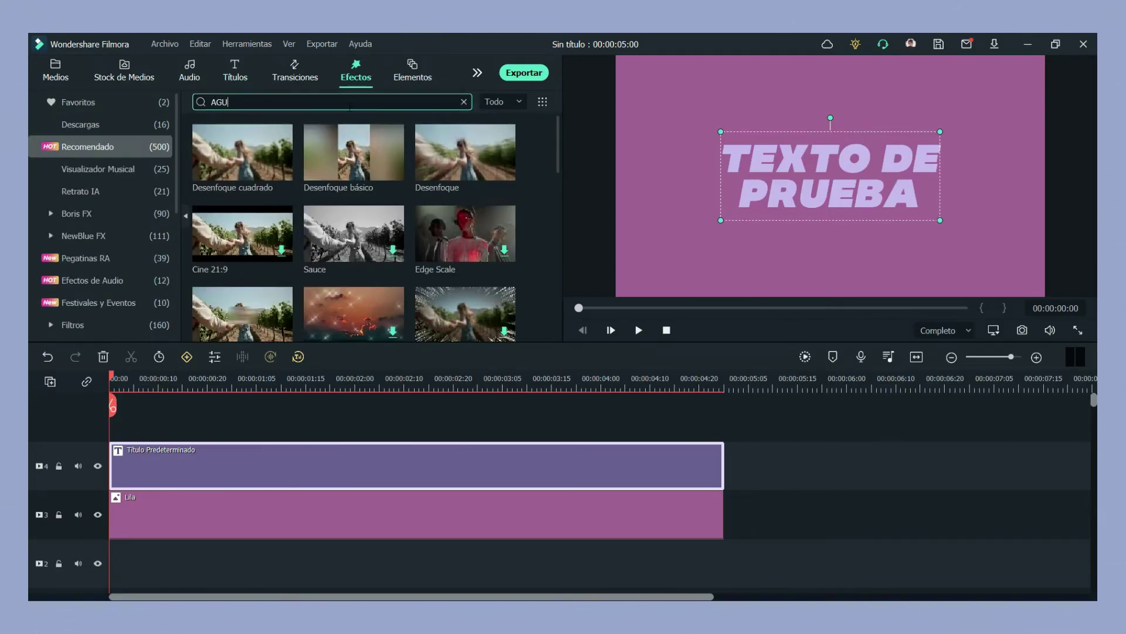
pyautogui.press('Return')
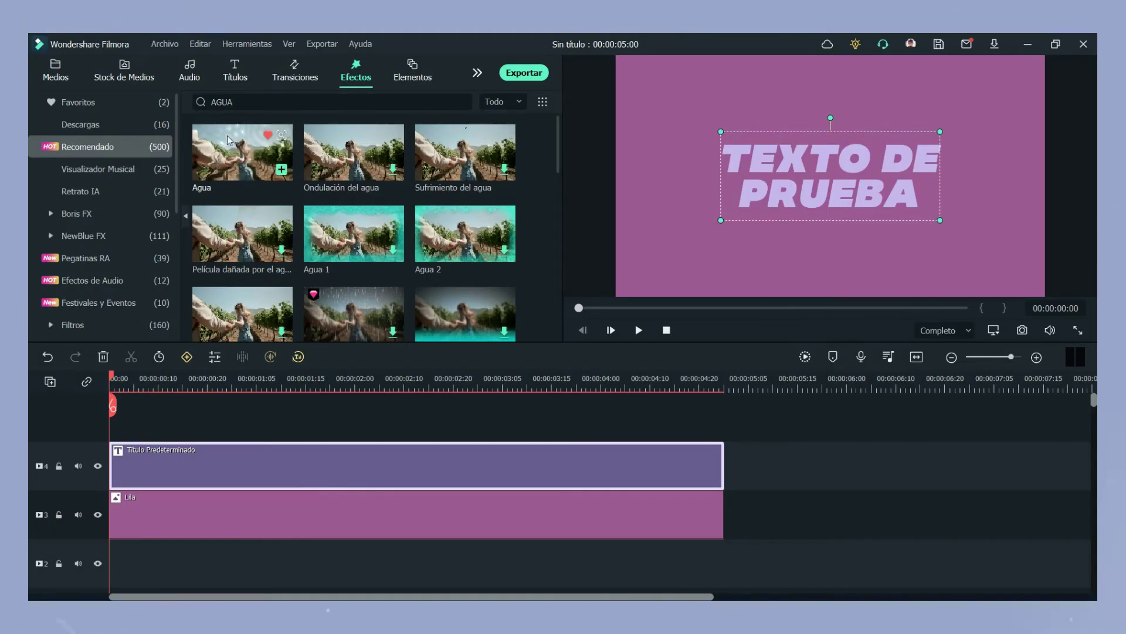
pyautogui.moveTo(237, 155); pyautogui.dragTo(129, 467)
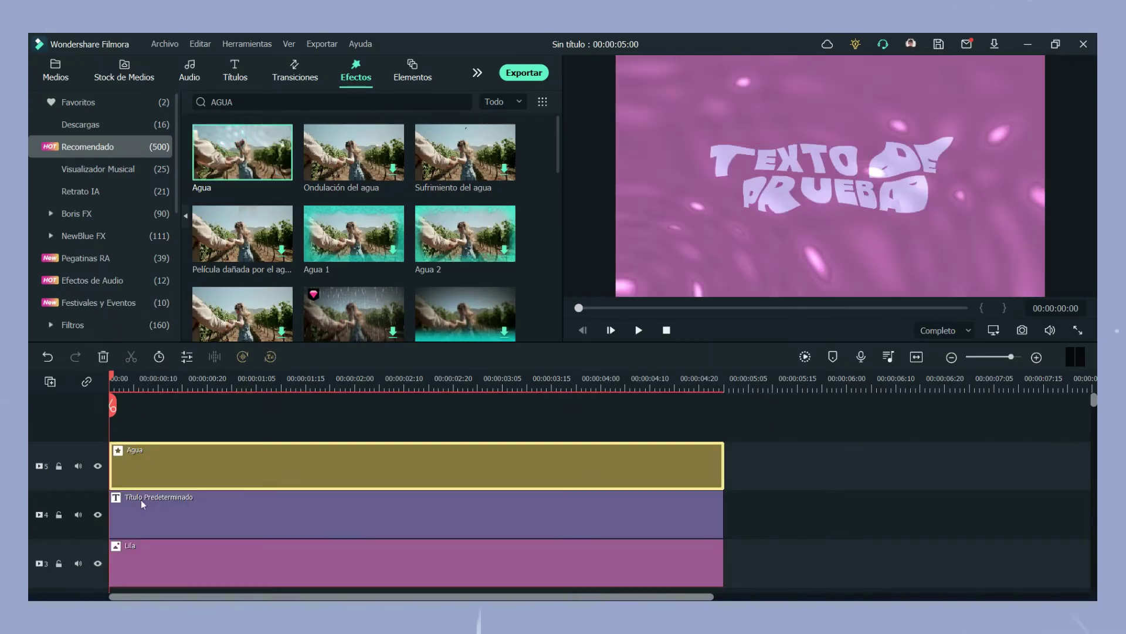
# - Play the timeline from the start to preview the Agua effect on the title
pyautogui.click(135, 519)
pyautogui.click(143, 476)
pyautogui.click(639, 330)
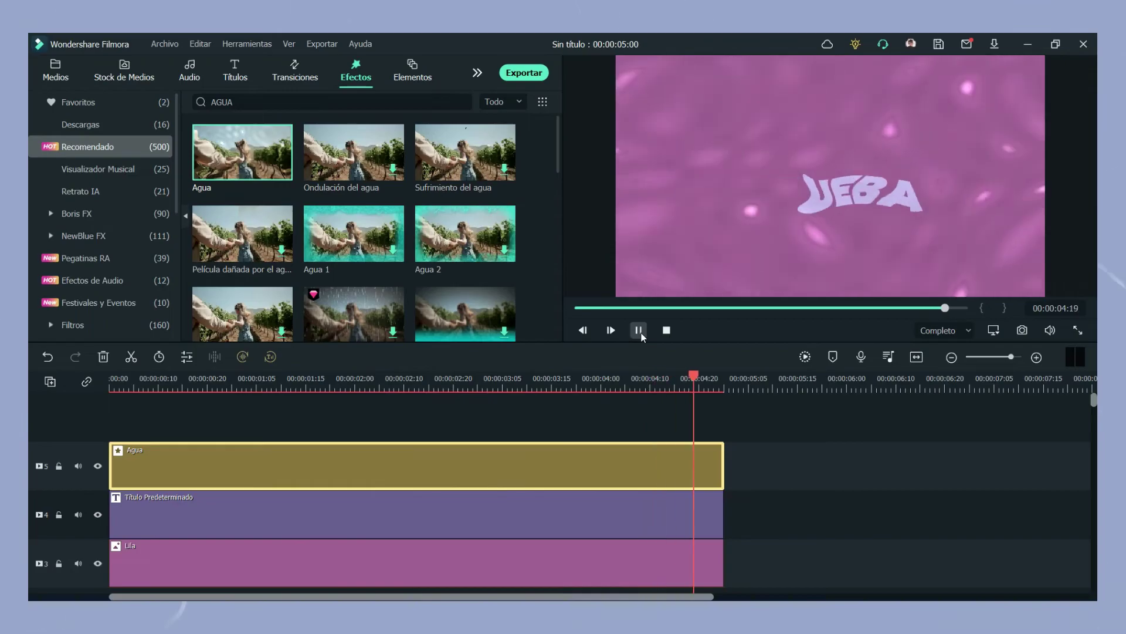
# - Lower the Agua effect's Realzar value to 0.15 and preview the animation
pyautogui.doubleClick(171, 463)
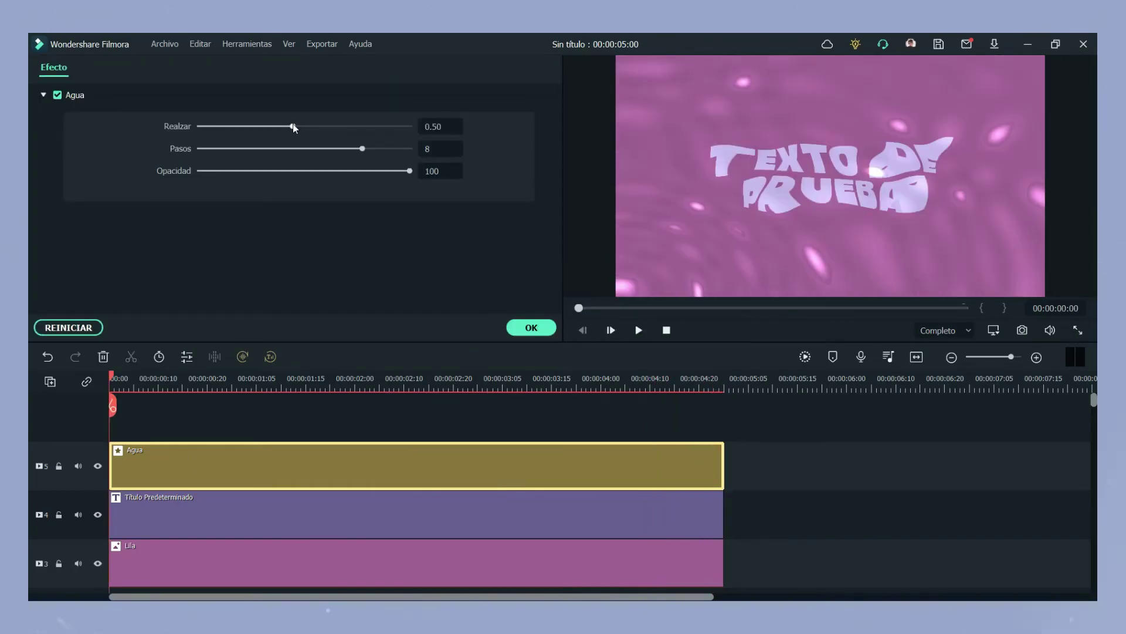
pyautogui.moveTo(294, 126); pyautogui.dragTo(230, 134)
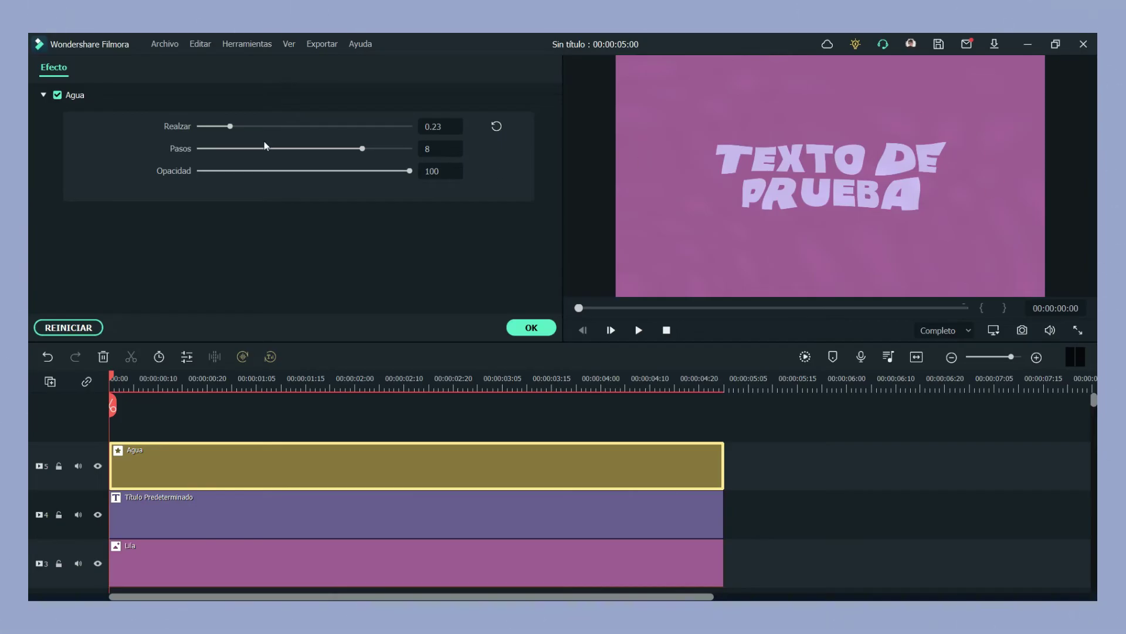
pyautogui.moveTo(230, 129); pyautogui.dragTo(212, 129)
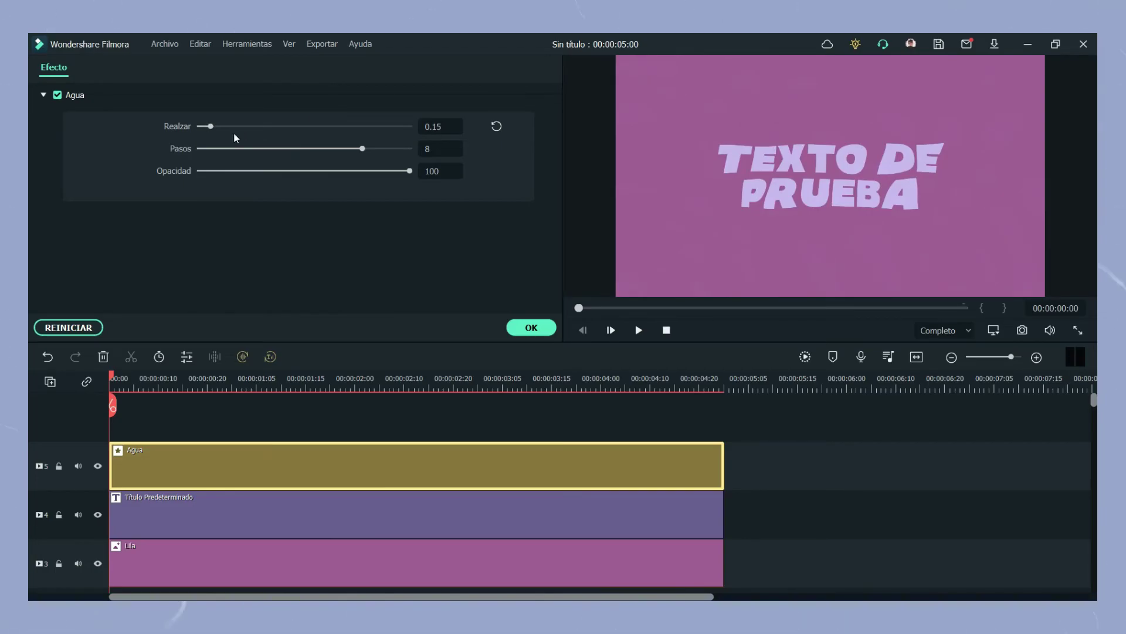
pyautogui.click(639, 330)
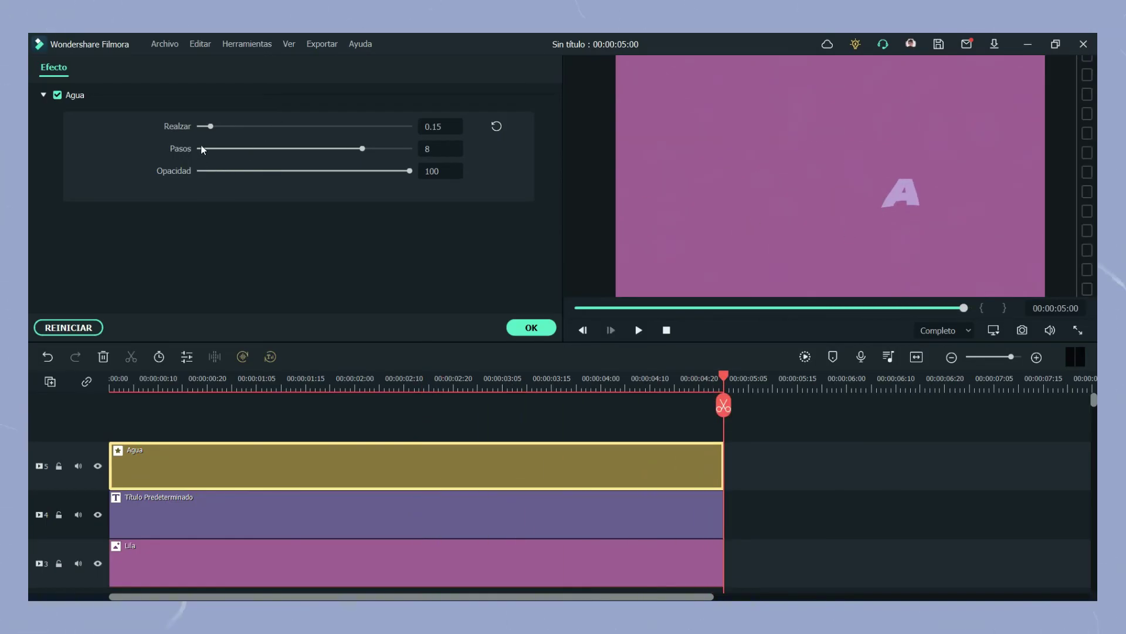
# - Set the Agua effect's Pasos to 4, preview the video from the start and accept the effect settings
pyautogui.moveTo(362, 148); pyautogui.dragTo(289, 154)
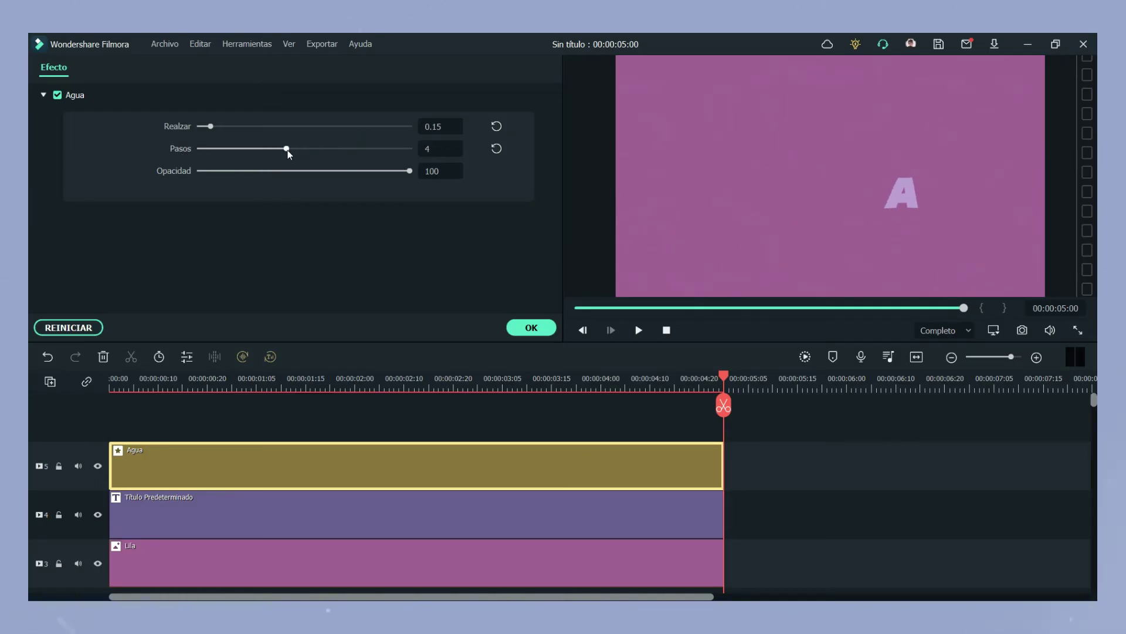
pyautogui.moveTo(163, 378); pyautogui.dragTo(112, 378)
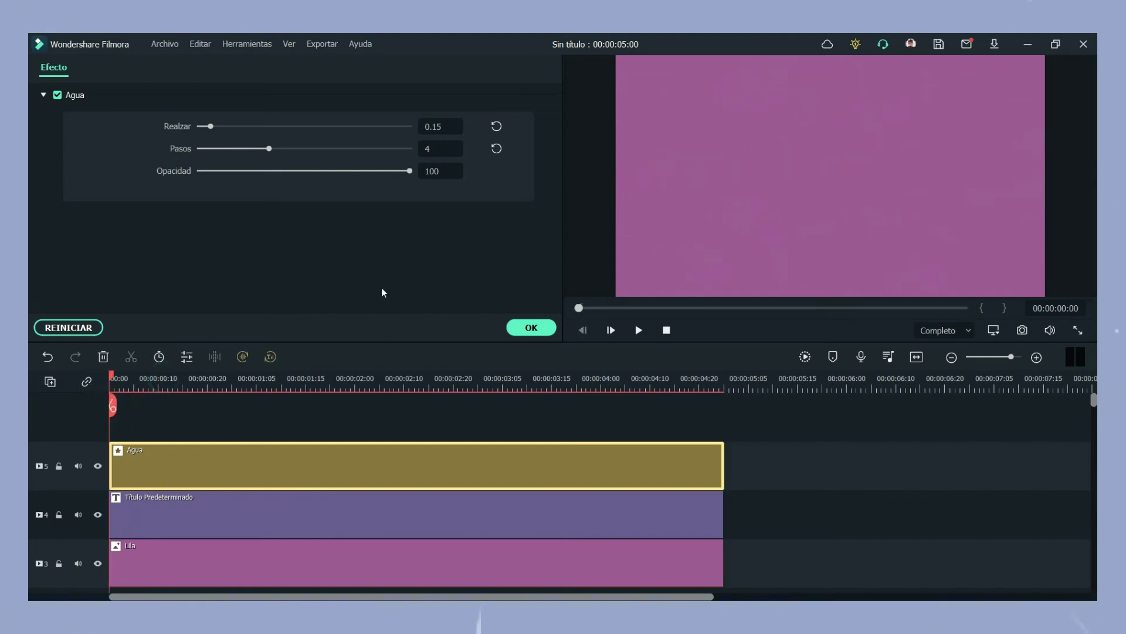
pyautogui.click(639, 330)
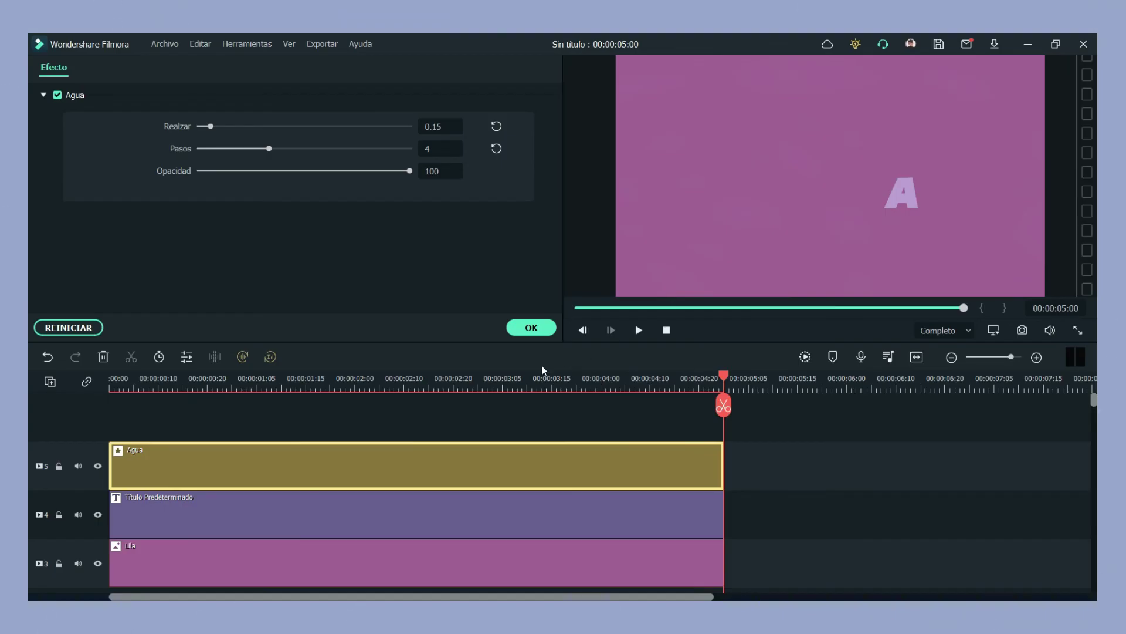
pyautogui.click(539, 333)
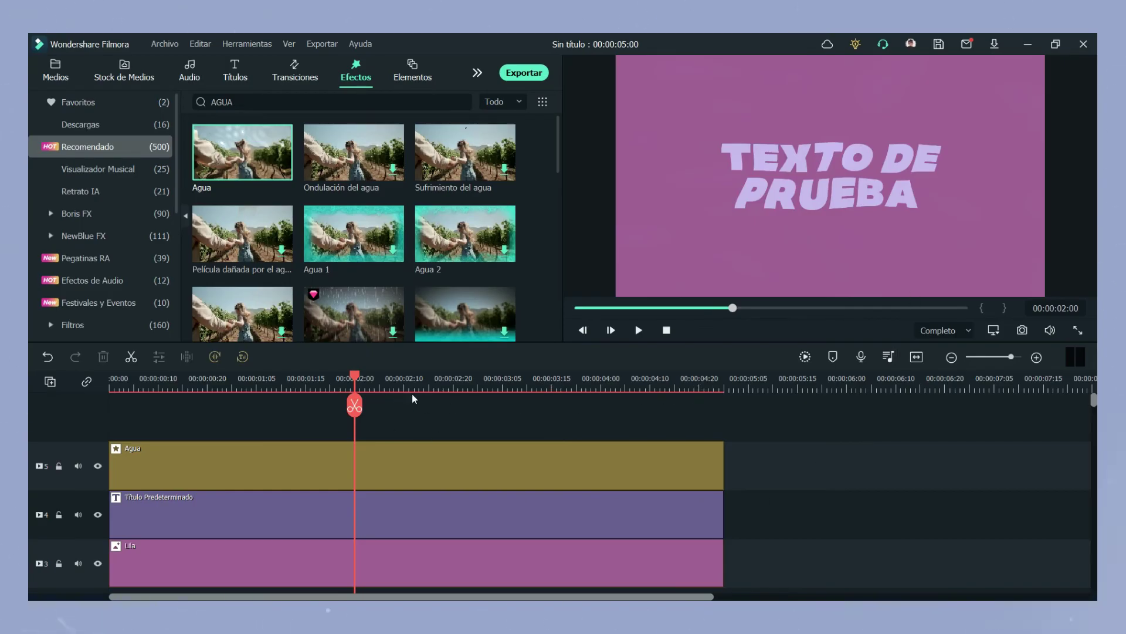
# - Export the video locally as an MP4 named "PRUEBA"
pyautogui.click(541, 76)
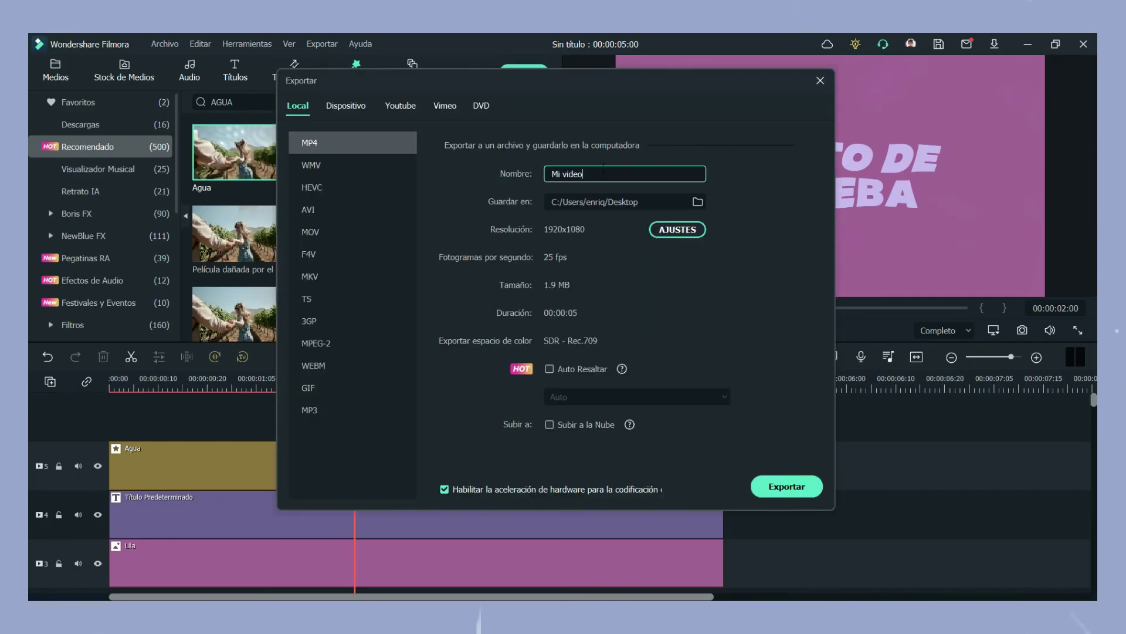
pyautogui.write('PRUEBA')
pyautogui.click(778, 488)
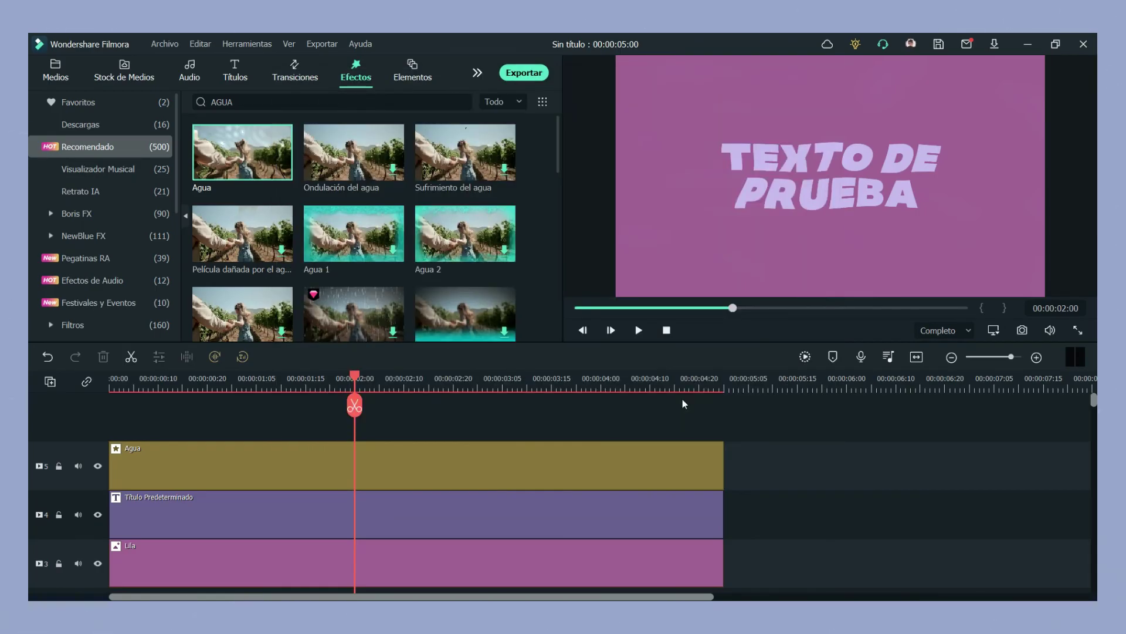